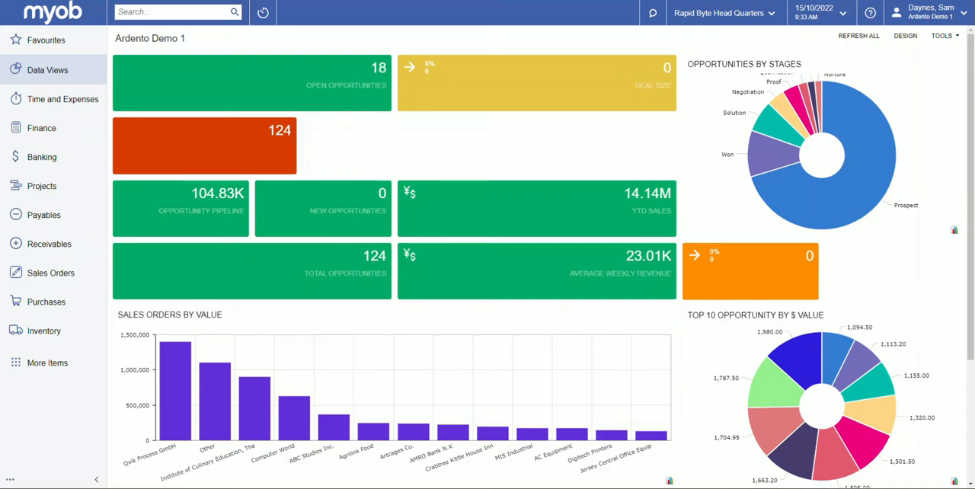
- Open the inventory Template Items list and start a new template item record
click(46, 332)
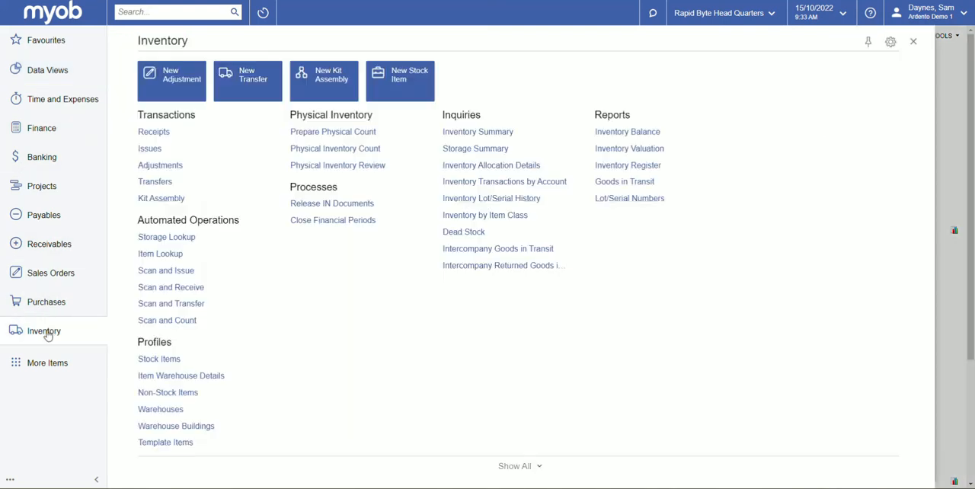
click(166, 443)
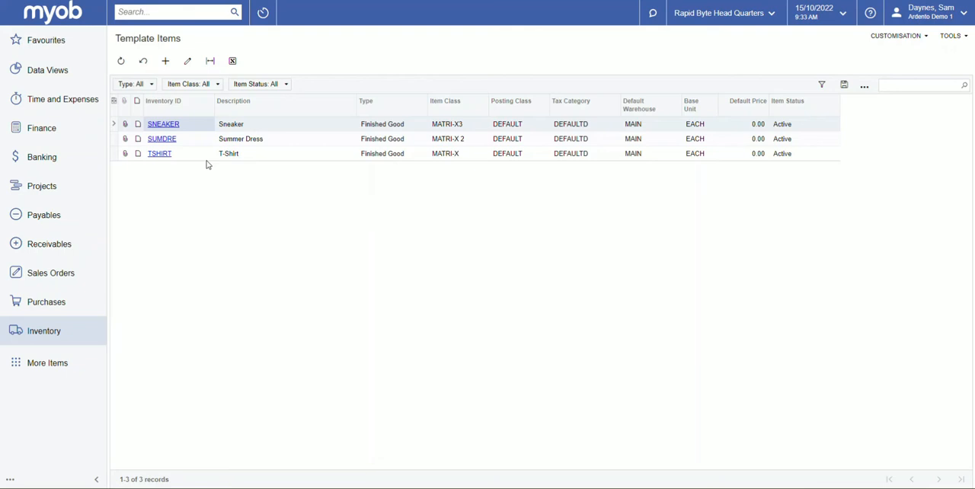
click(167, 65)
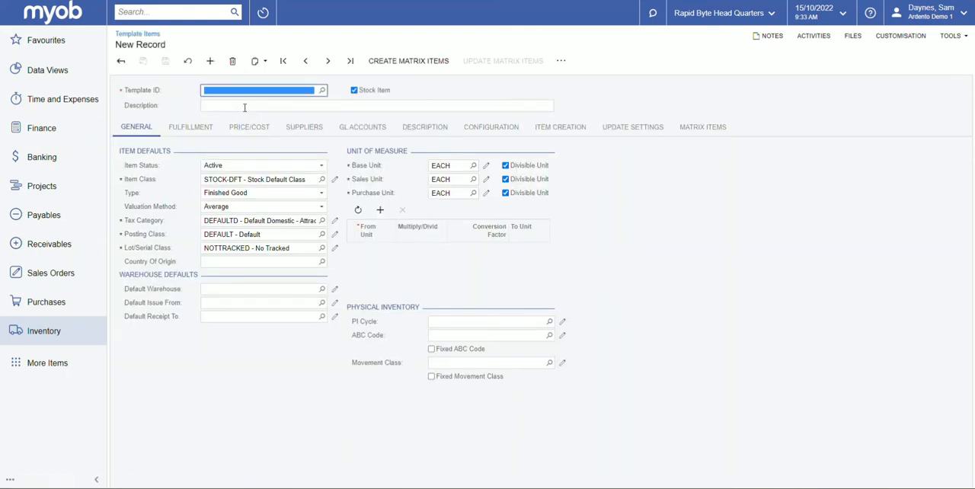
- Give the new template item the ID SANDALS, the description Sandals and the item class MATRI-X4
text(SANDA)
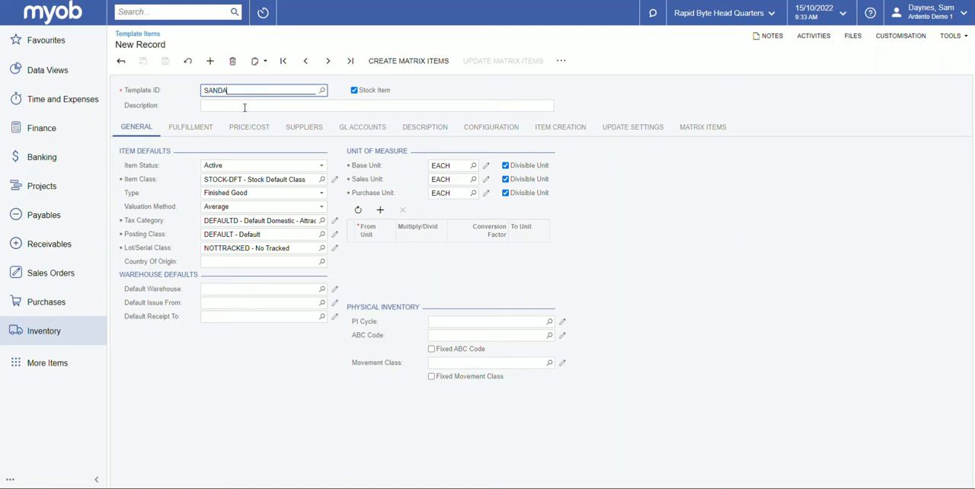
text(LS)
click(245, 107)
text(san)
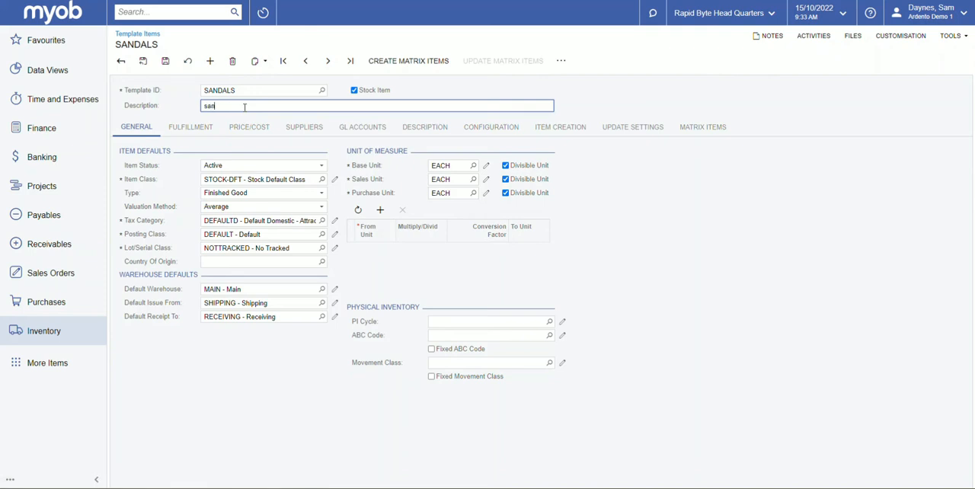
key(BackSpace)
text(Sandals)
key(Tab)
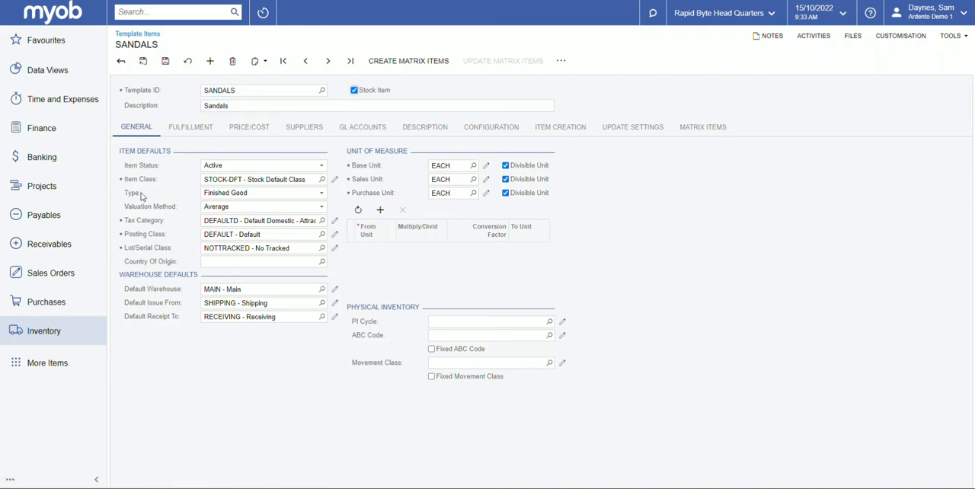
click(322, 181)
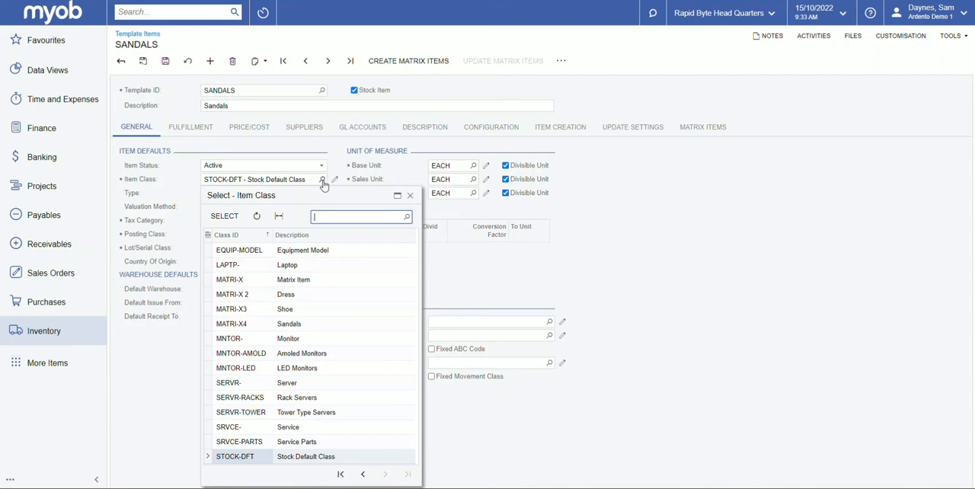
double_click(261, 326)
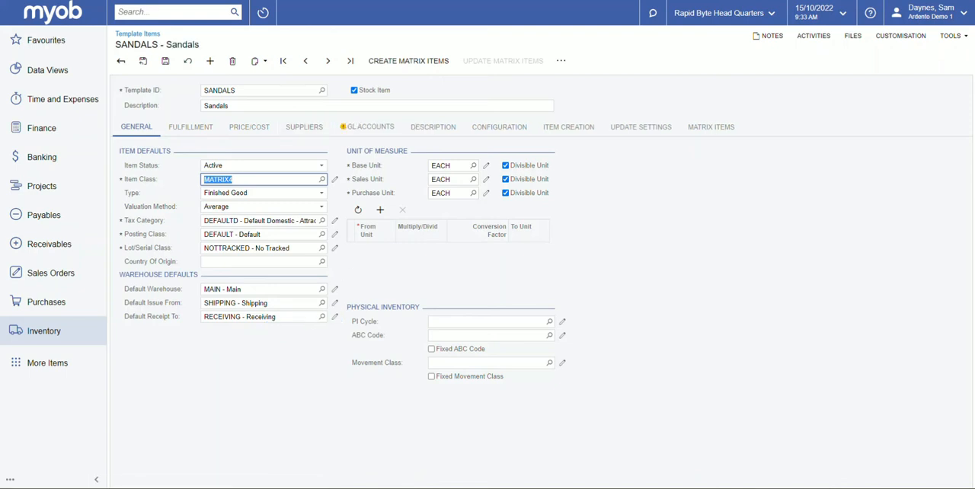
- Review the attributes of the MATRI-X4 Sandals item class and the values defined for HEEL, SHOEFABRIC and SHOESIZE
key(ctrl+Tab)
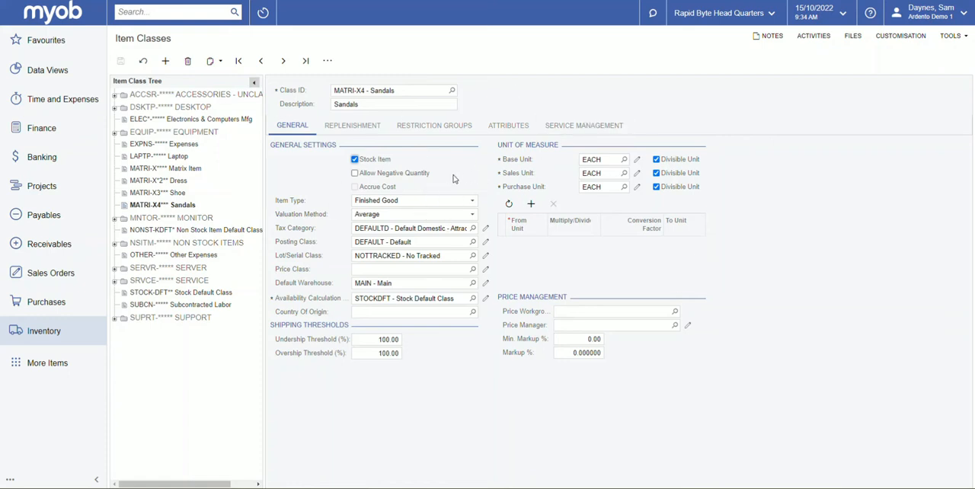
click(508, 131)
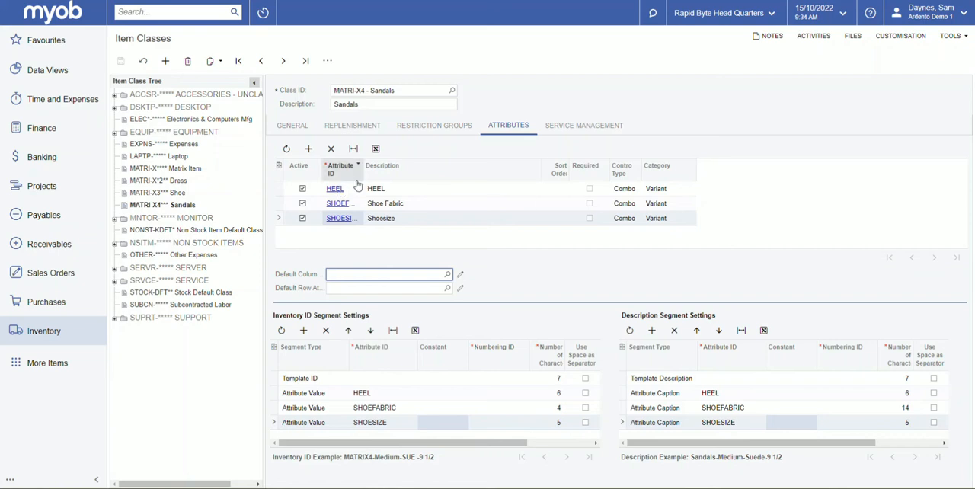
click(335, 191)
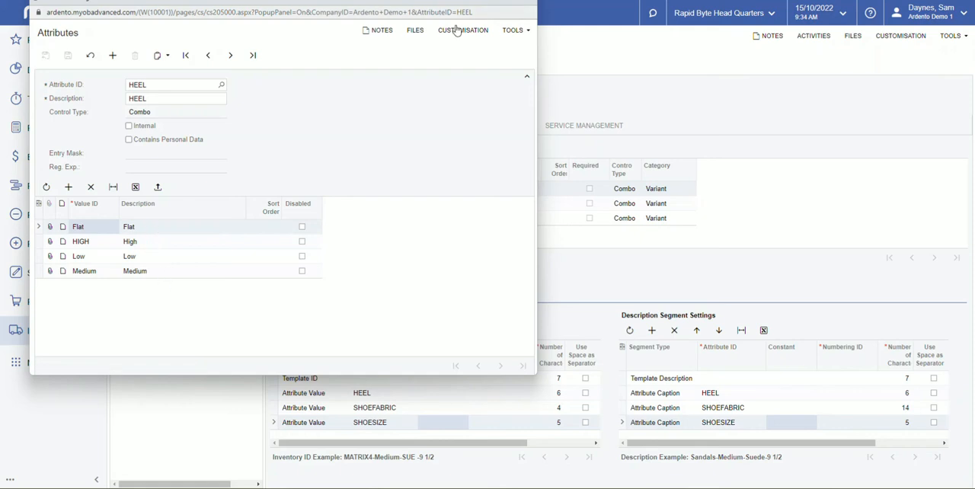
click(529, 6)
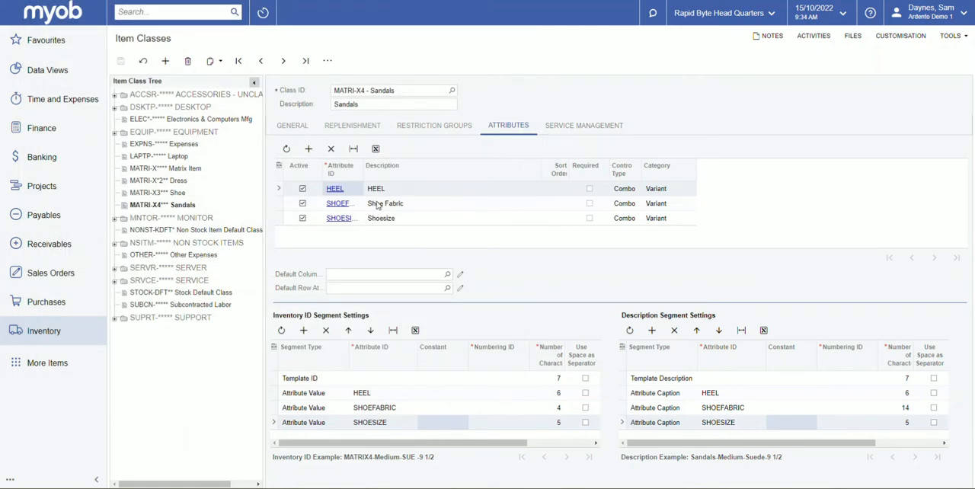
click(340, 204)
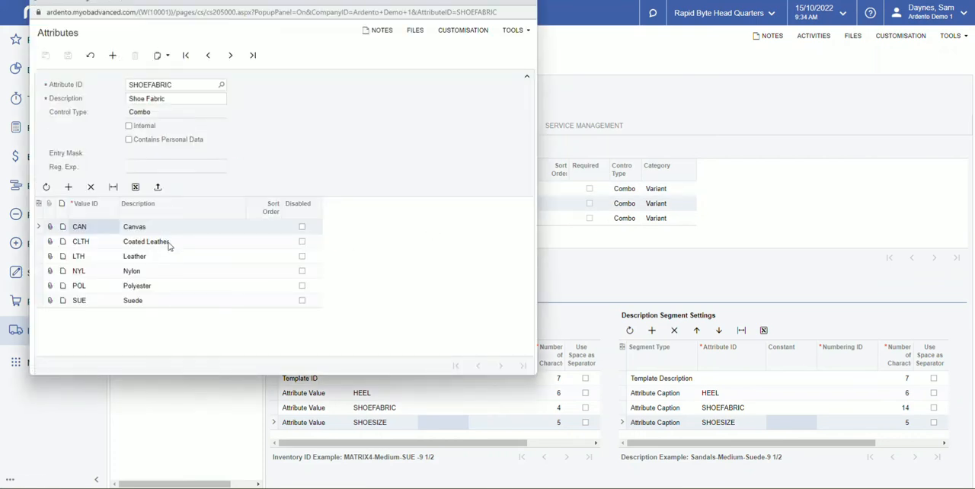
click(529, 6)
click(339, 219)
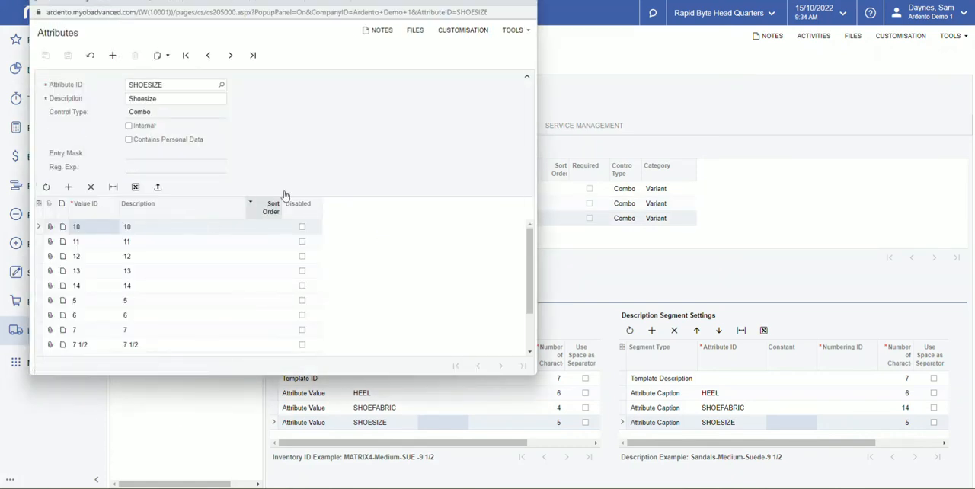
click(520, 3)
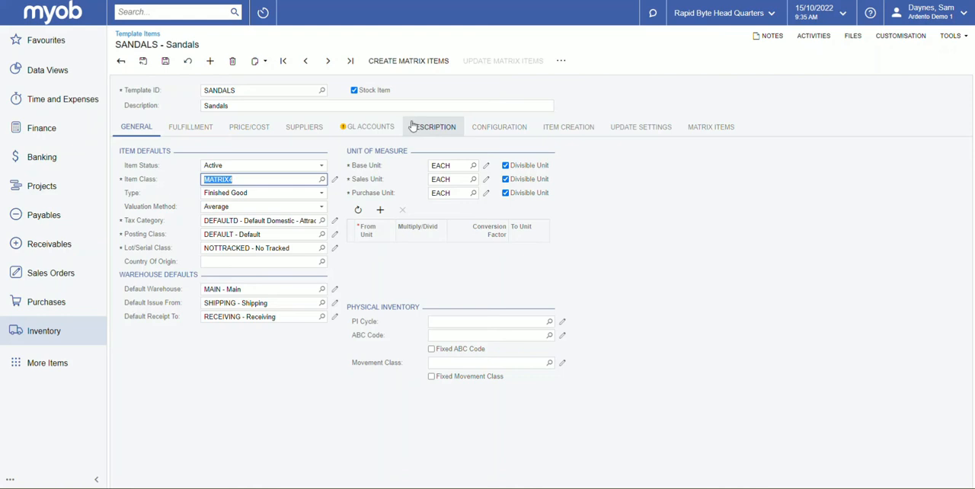
- In the SANDALS template's configuration, set the default column attribute to HEEL and the default row attribute to SHOEFABRIC
click(508, 136)
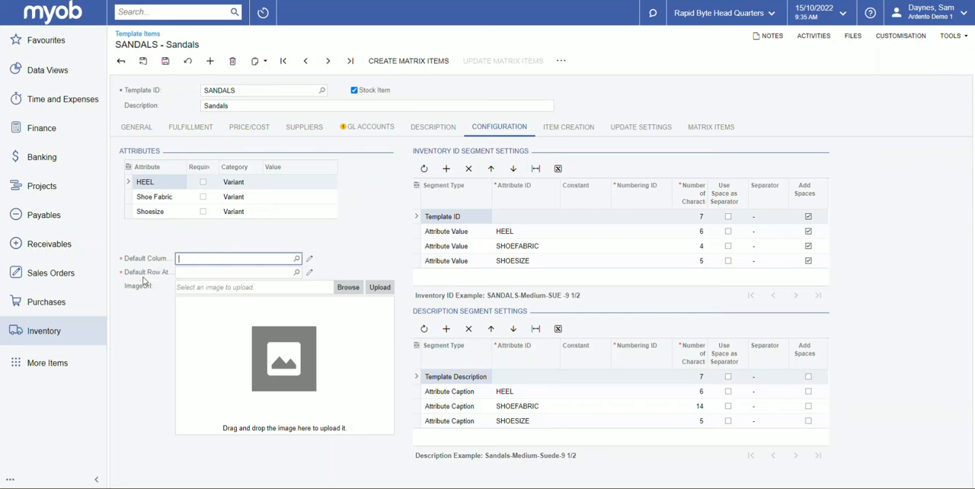
click(297, 259)
double_click(220, 329)
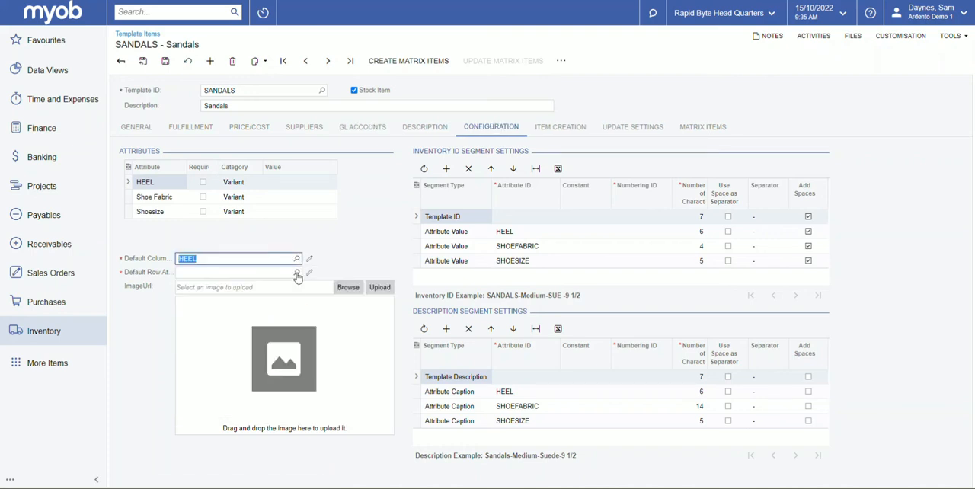
click(296, 272)
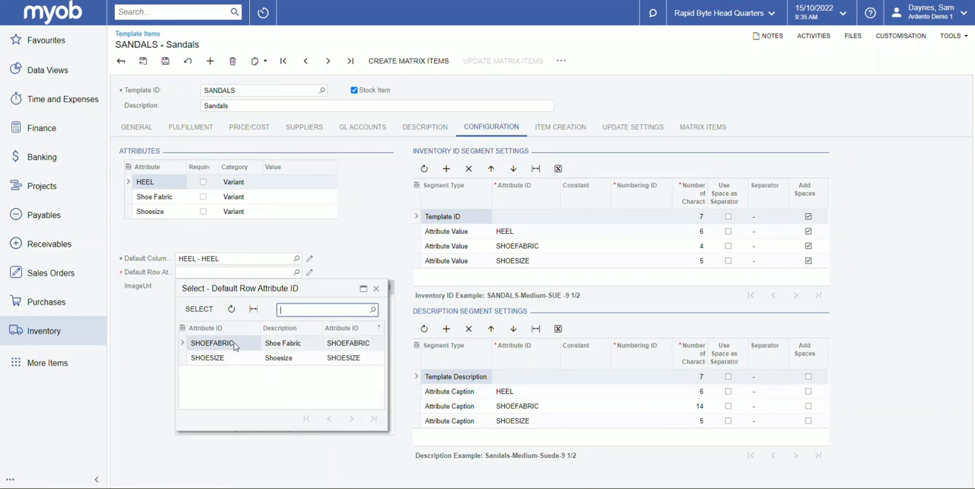
double_click(234, 347)
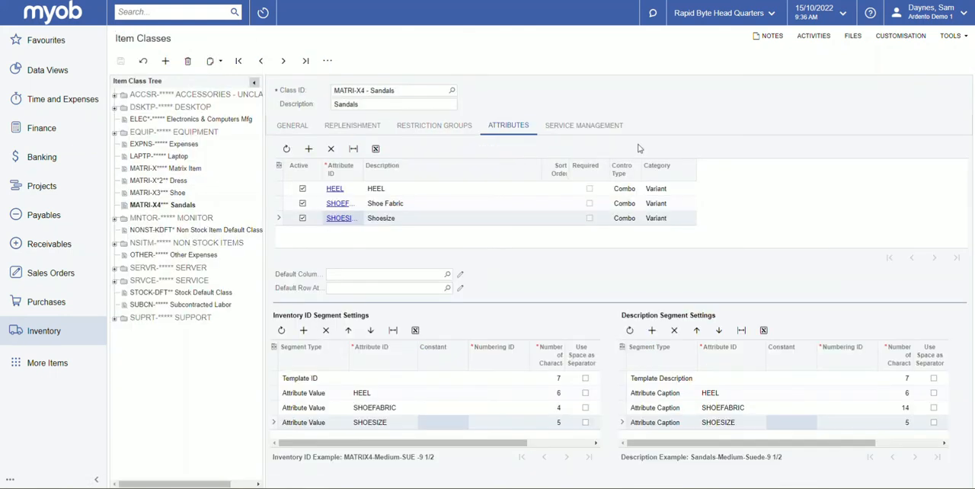
- Check the category options available for the HEEL attribute in the Sandals item class
click(688, 191)
click(689, 192)
click(690, 189)
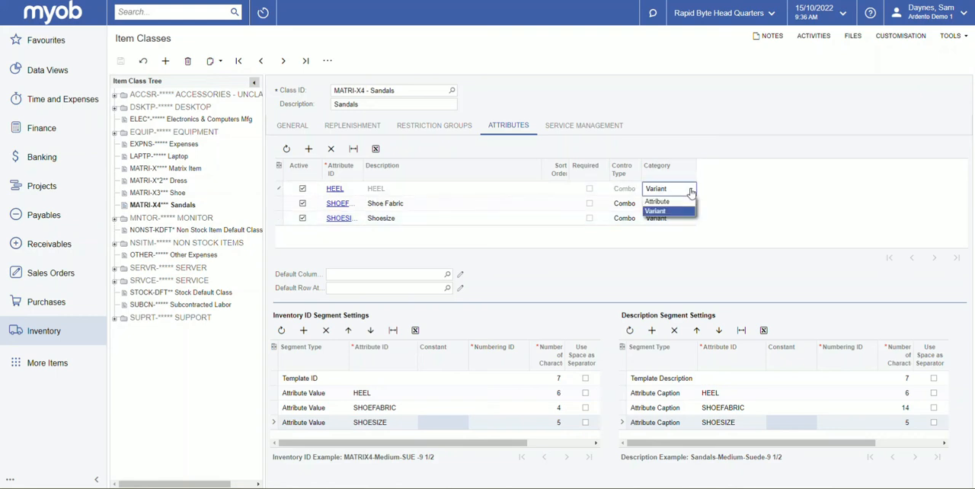
click(691, 189)
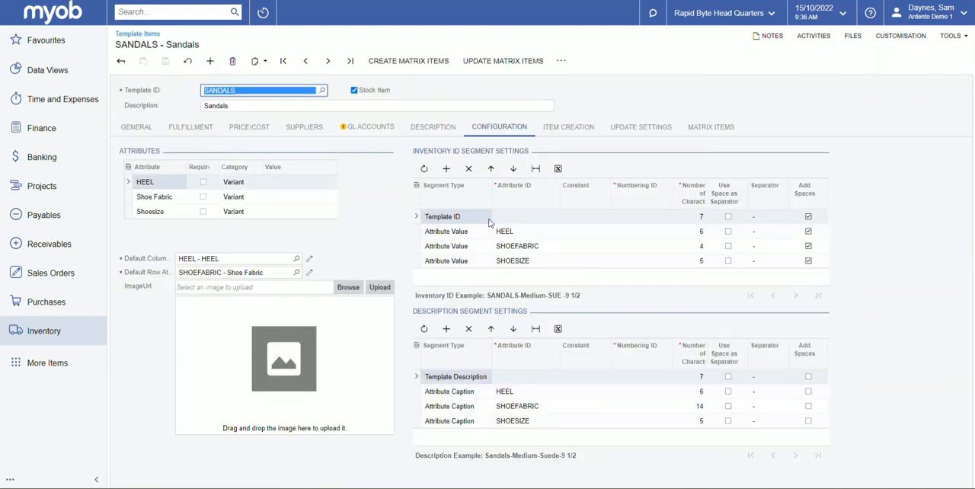
click(257, 93)
click(259, 109)
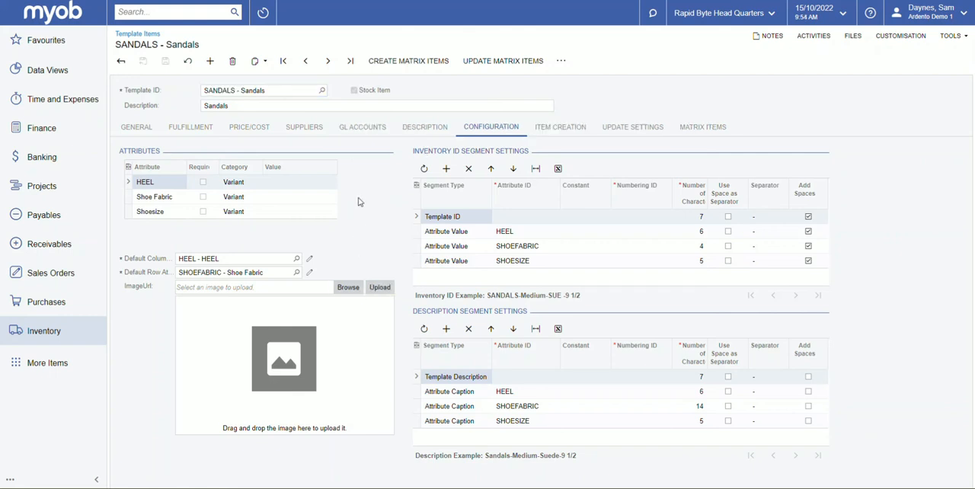
- Set the Shoesize to 5 for item creation on the SANDALS template
click(569, 131)
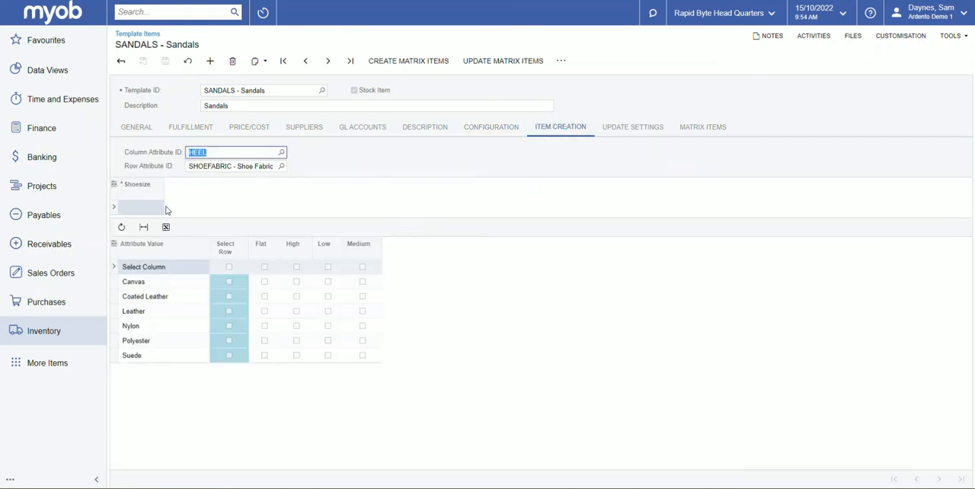
click(158, 210)
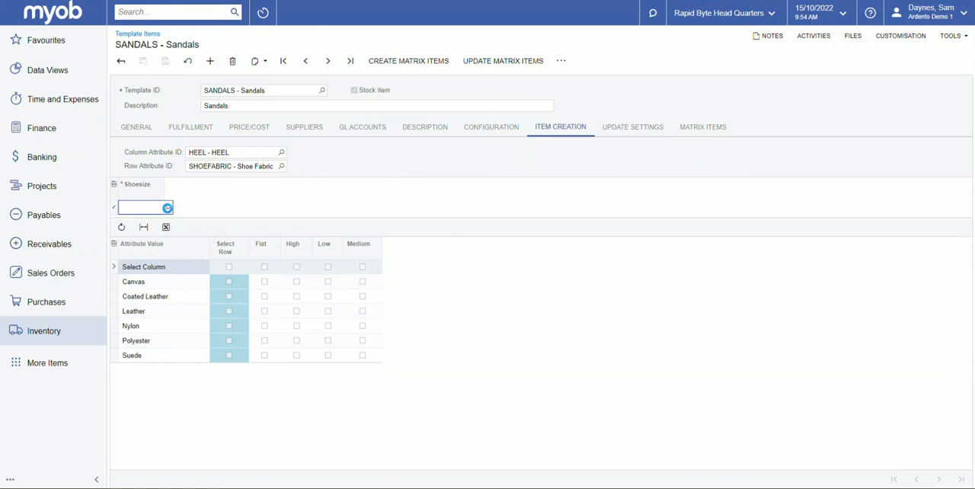
click(169, 207)
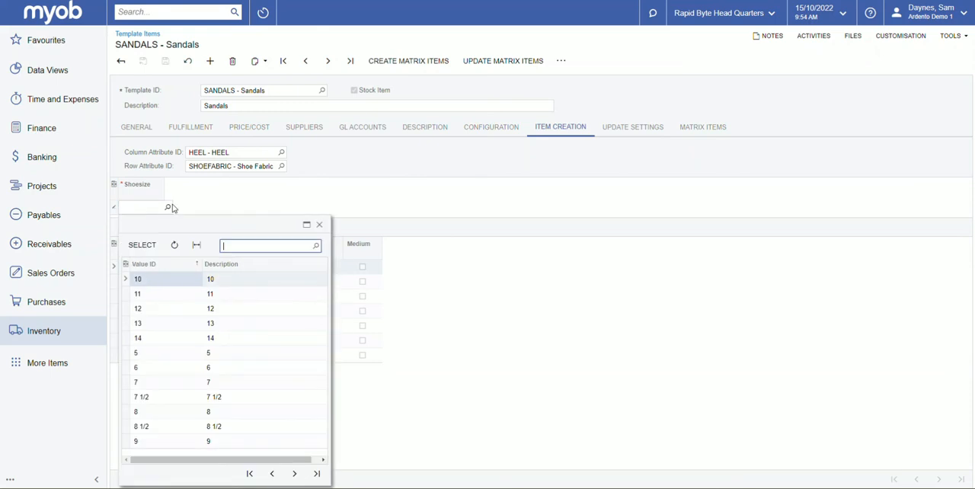
click(145, 357)
double_click(145, 357)
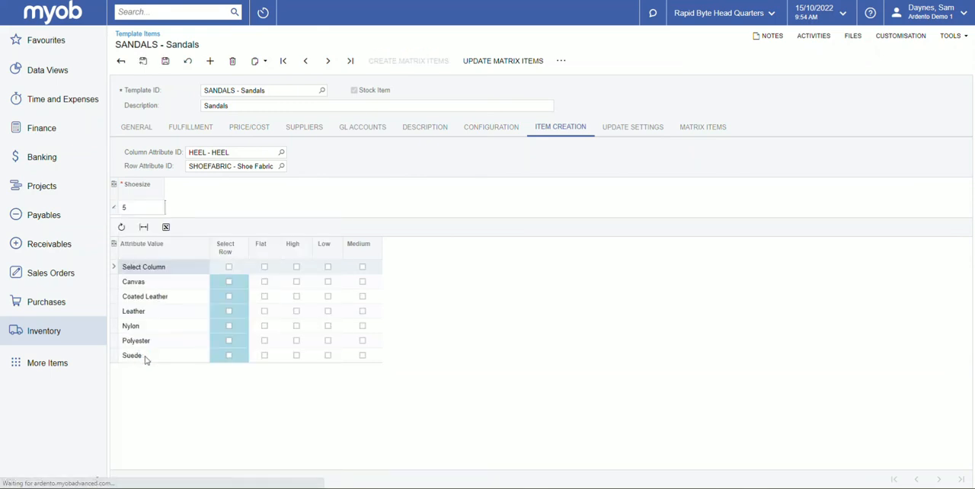
- Select the size 5 combinations: Canvas in Flat, Low and Medium, Leather in Flat and High, Nylon in High and Low
click(264, 281)
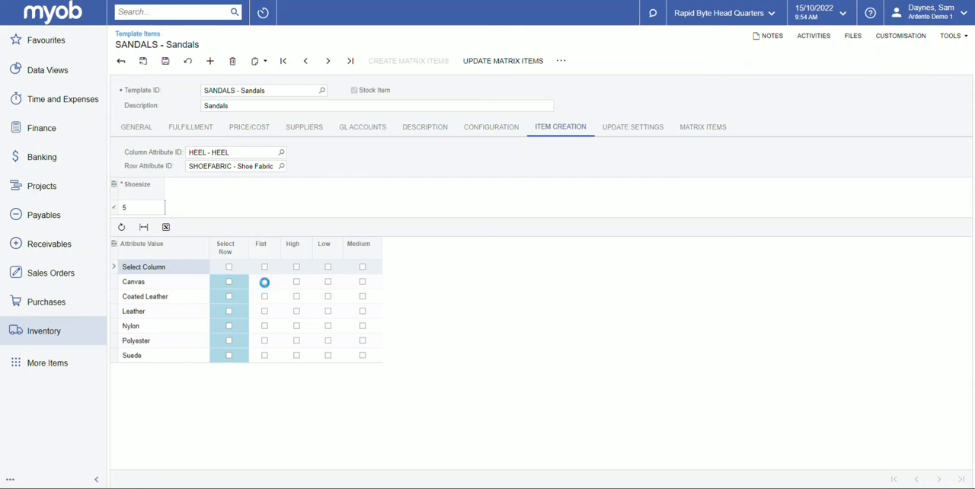
click(296, 282)
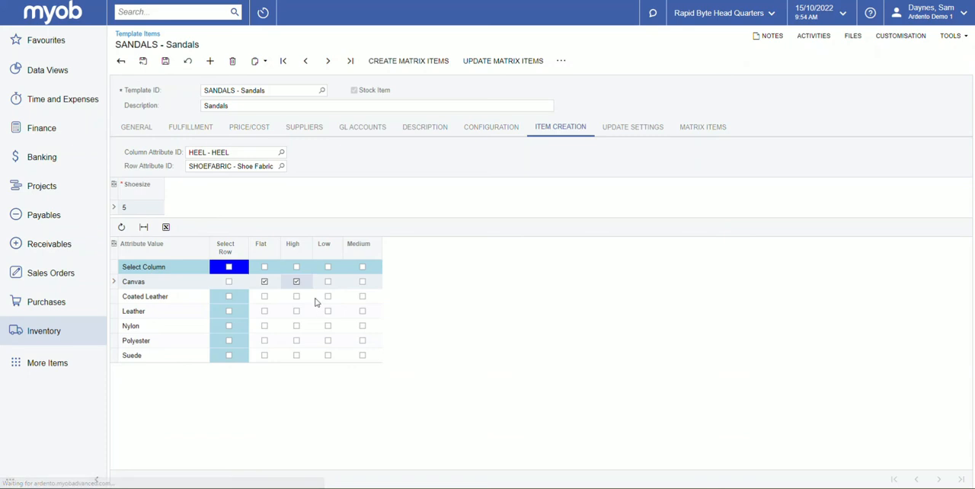
click(328, 284)
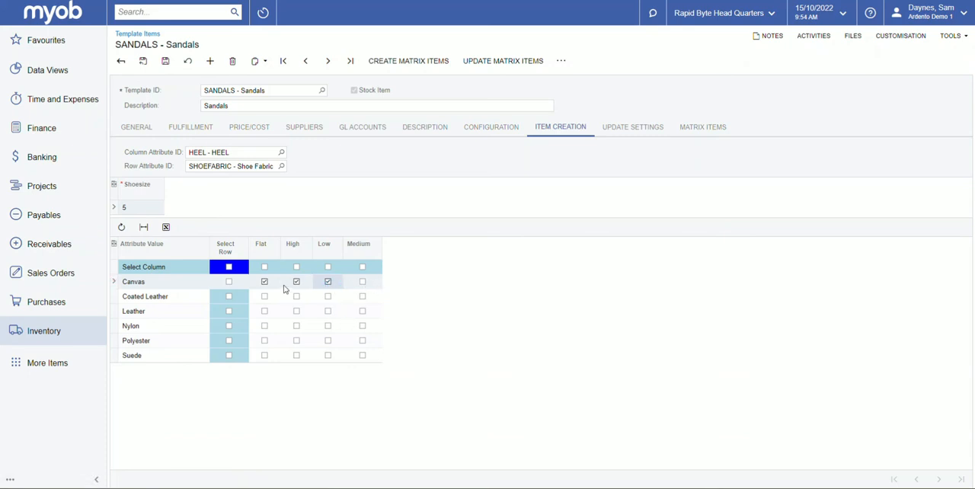
click(298, 284)
click(363, 282)
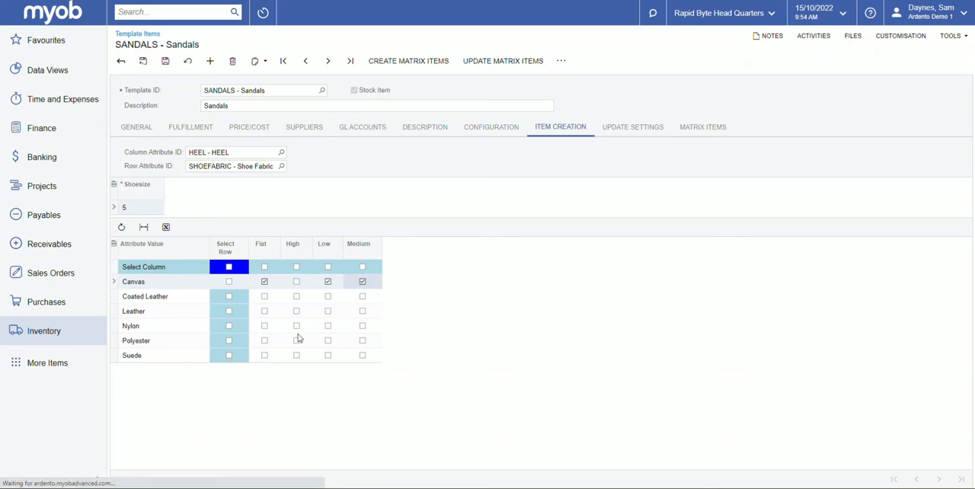
click(265, 313)
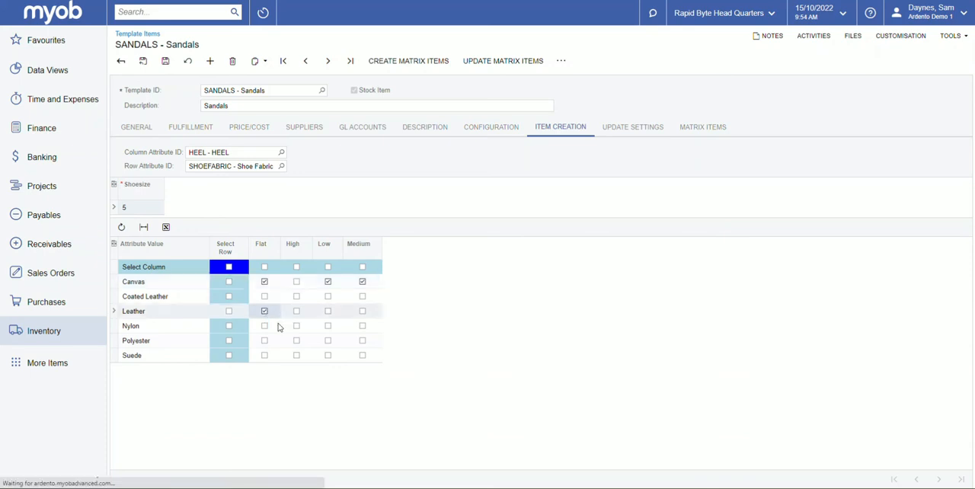
click(297, 312)
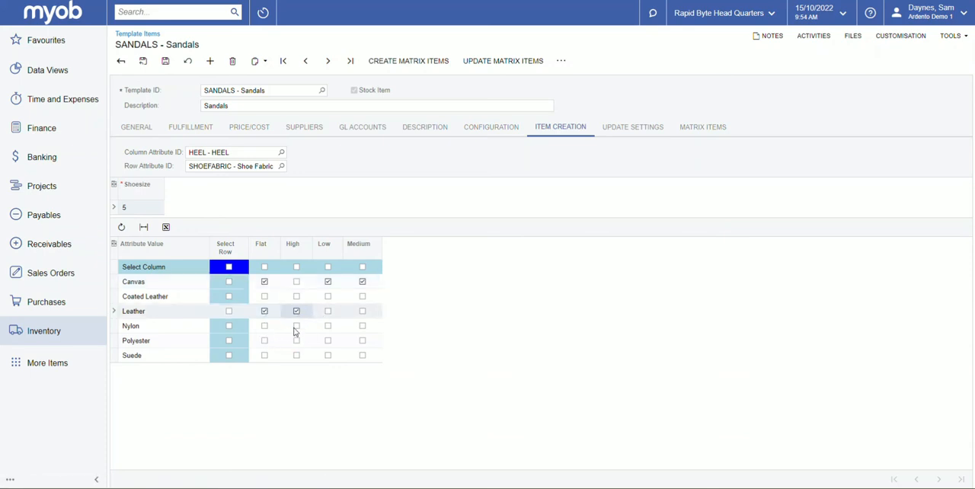
click(296, 326)
click(328, 327)
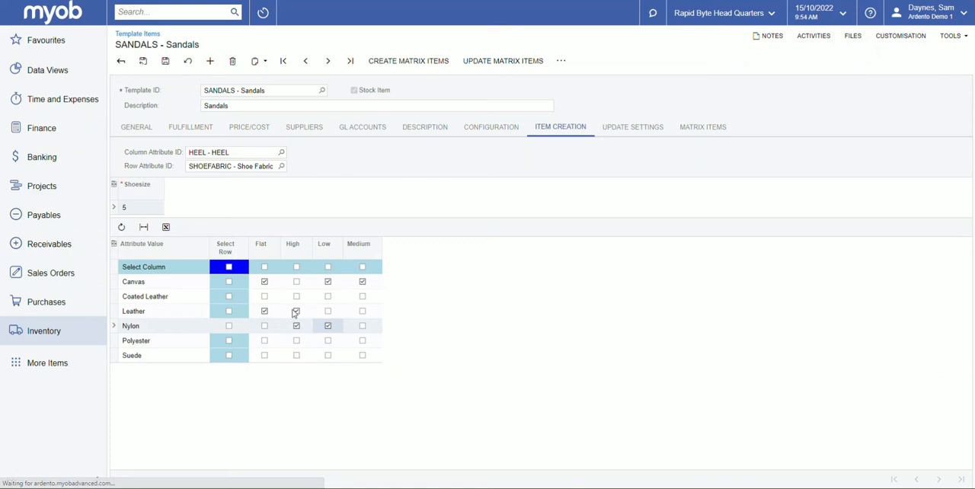
- Save the template and open the list of matrix items to create, widening its Inventory ID column
click(167, 64)
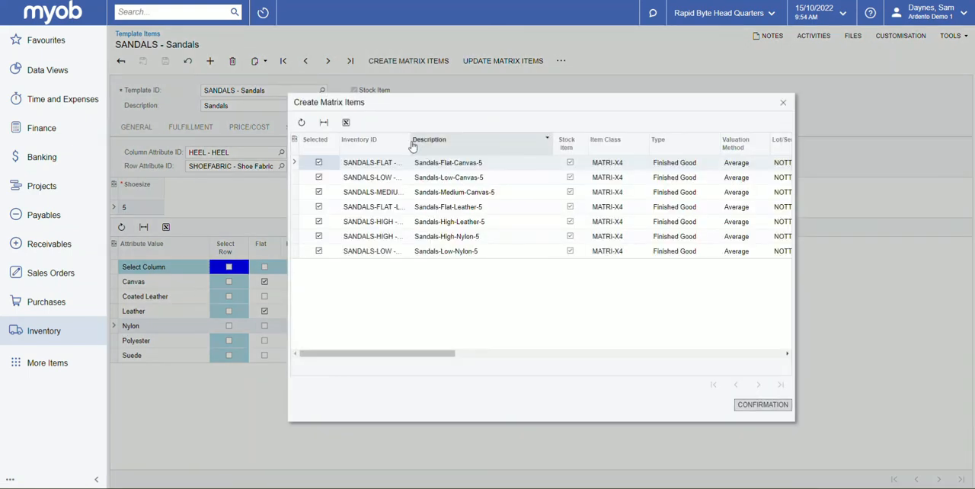
drag(411, 147, 440, 152)
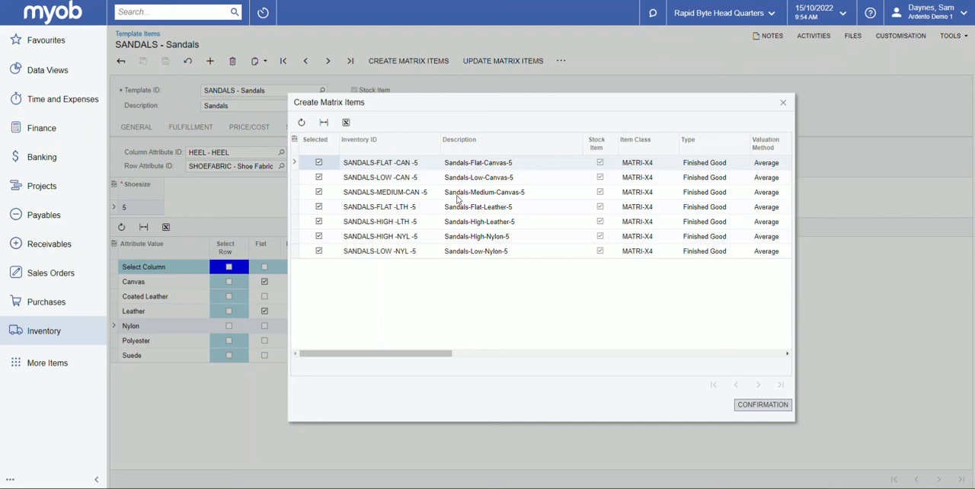
- Confirm the creation of the selected size 5 SANDALS matrix items
click(763, 406)
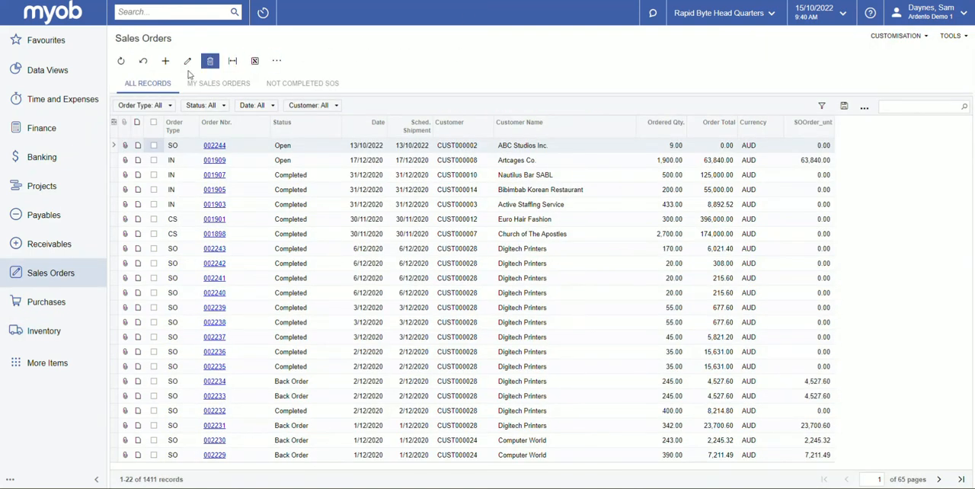
- Start a new sales order of type SO for the customer ABC Studios Inc
click(166, 64)
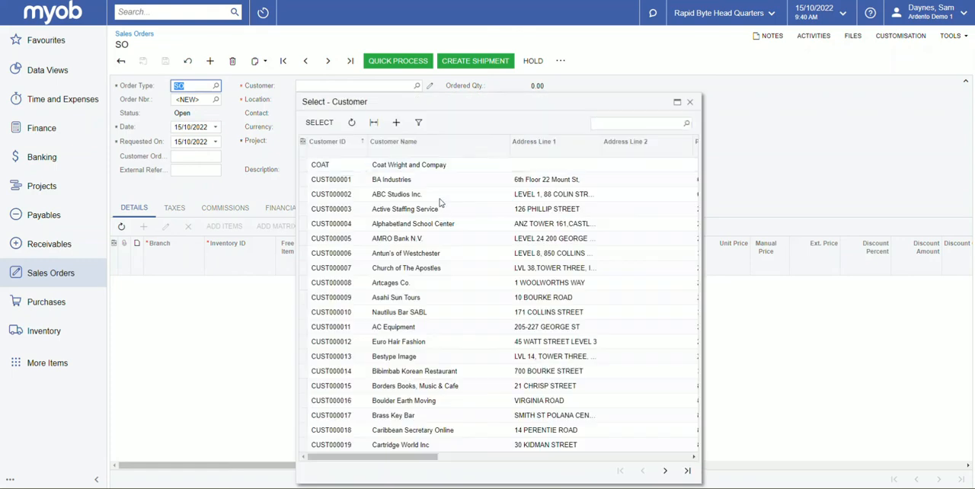
double_click(361, 195)
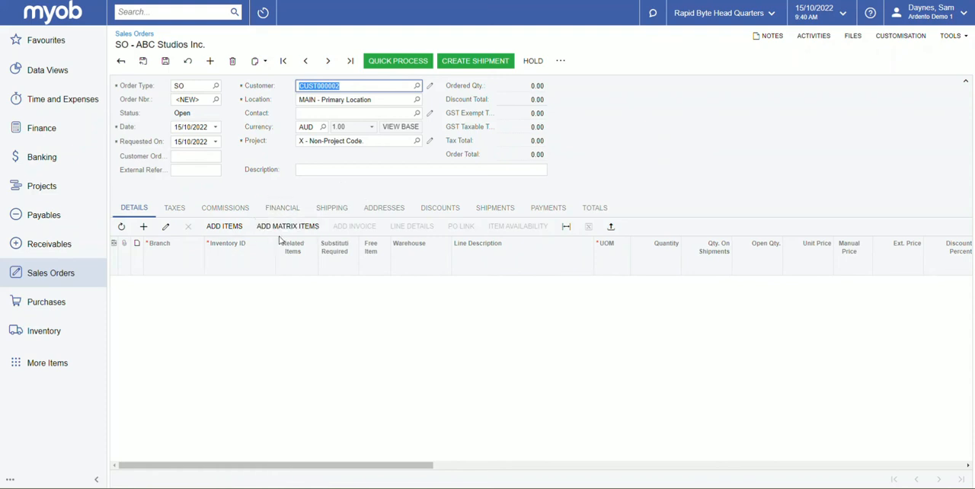
- Begin adding matrix items to the order, using the SANDALS template with Shoesize 13
click(285, 227)
click(287, 228)
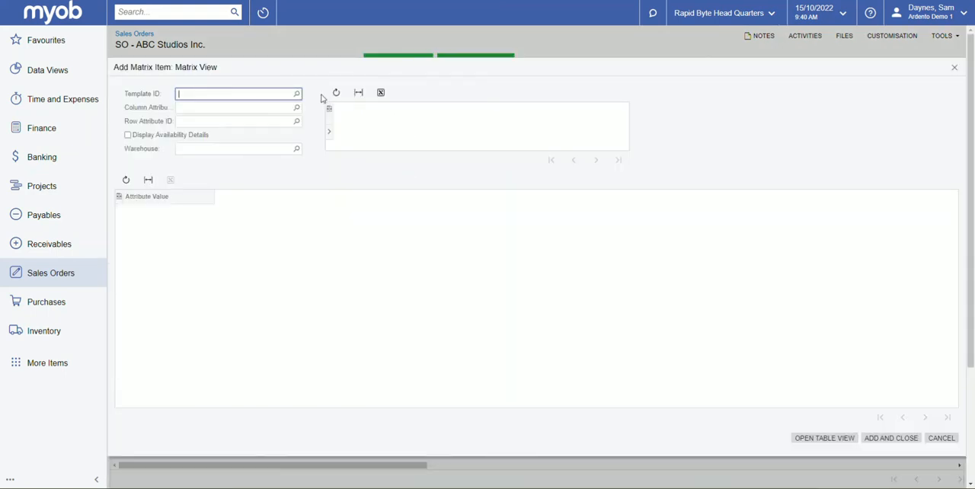
click(297, 94)
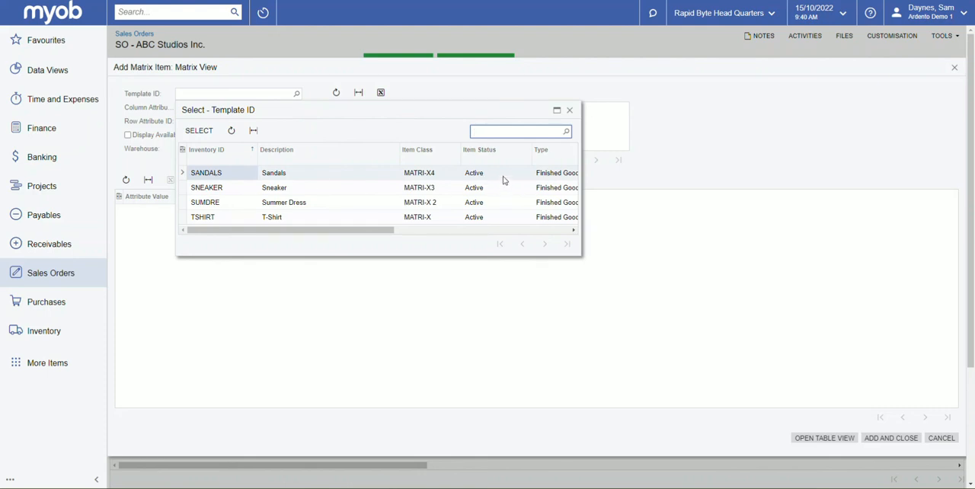
double_click(215, 176)
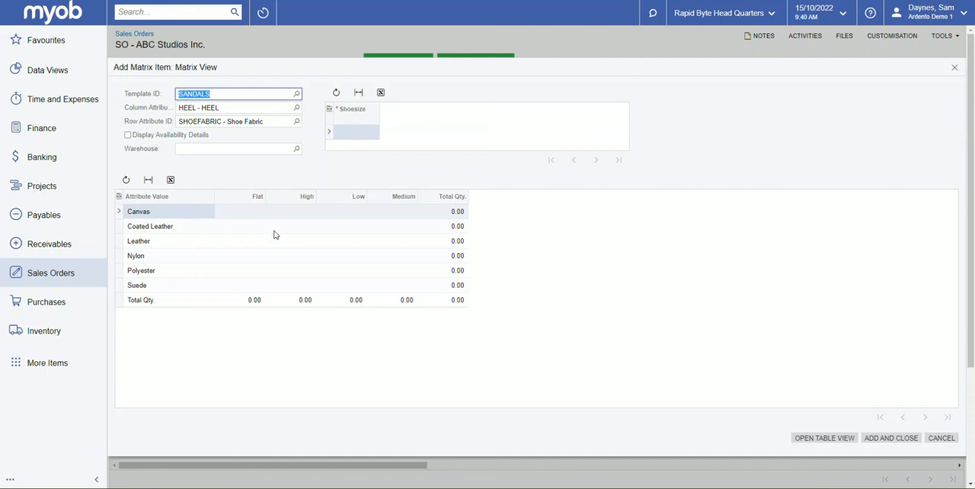
click(366, 132)
click(385, 131)
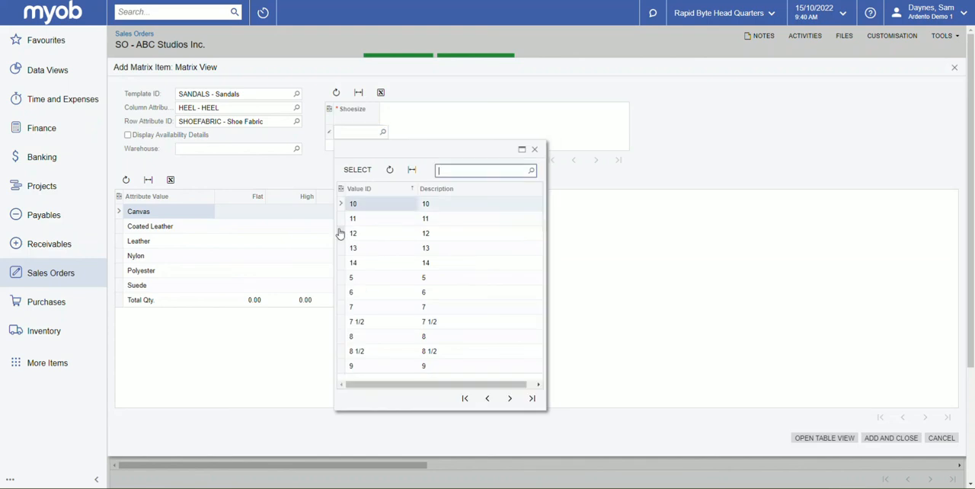
click(357, 247)
double_click(357, 247)
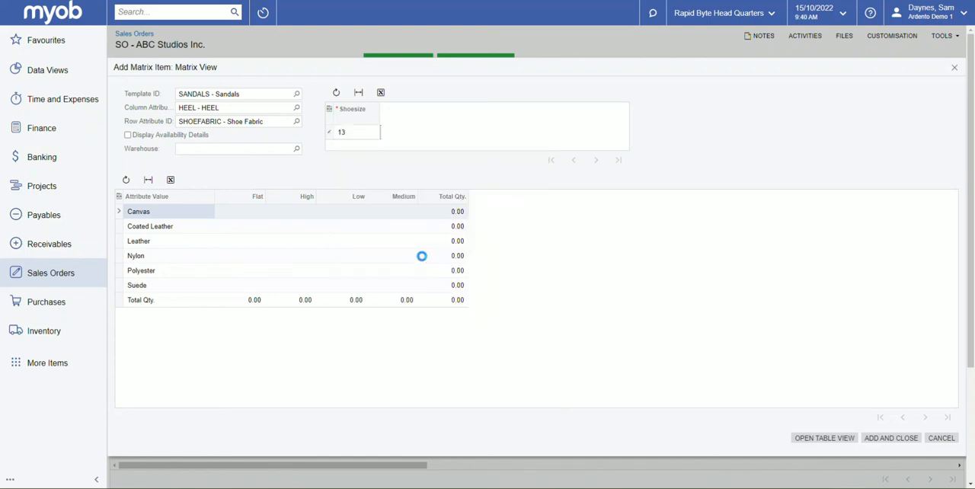
- Enter the sandal quantities: Canvas Flat 3, Coated Leather High 2 and Low 5, Leather Flat 1, Nylon High 4
click(255, 212)
text(3)
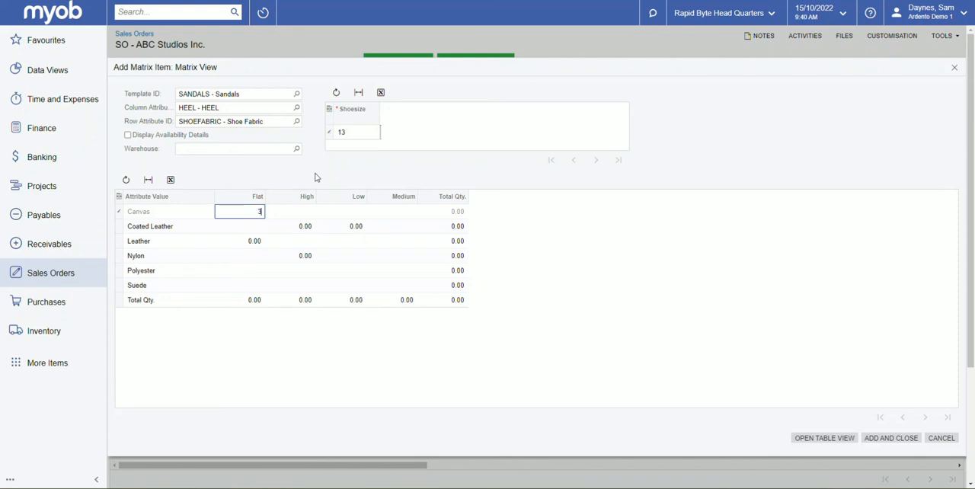
click(299, 214)
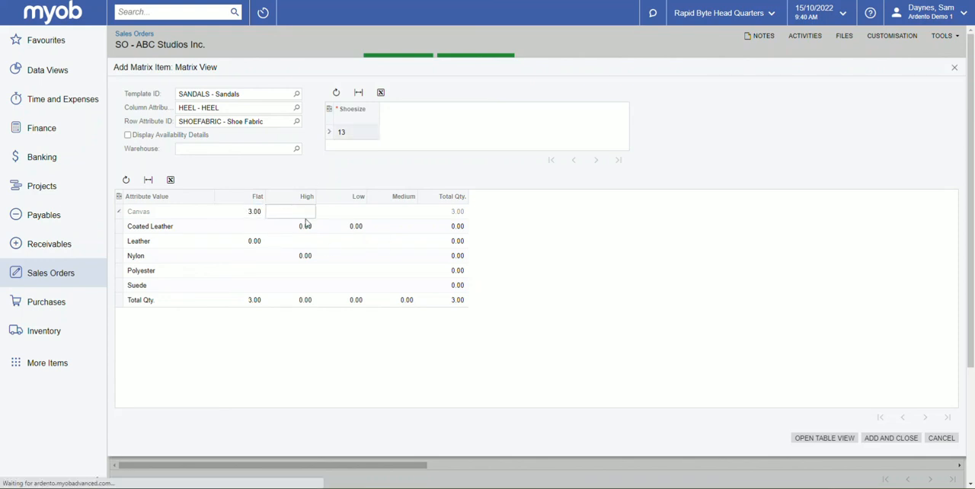
click(311, 228)
text(2)
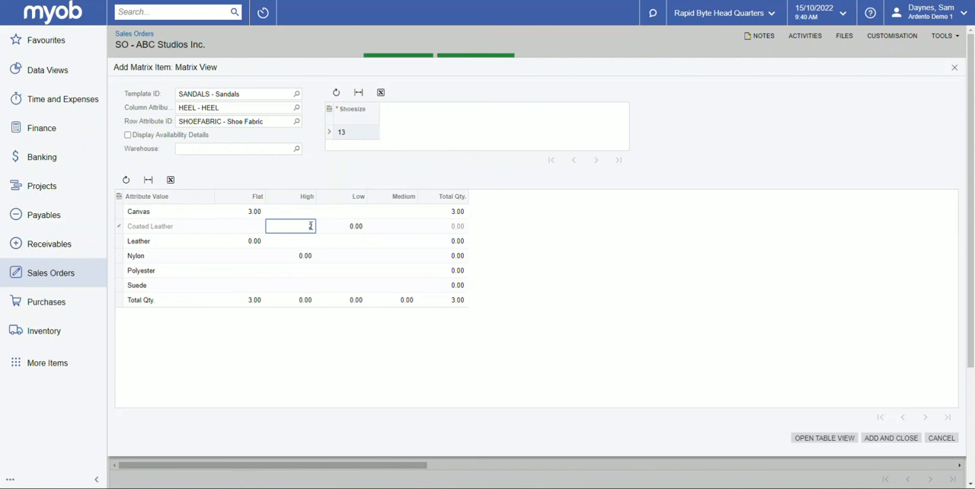
click(255, 241)
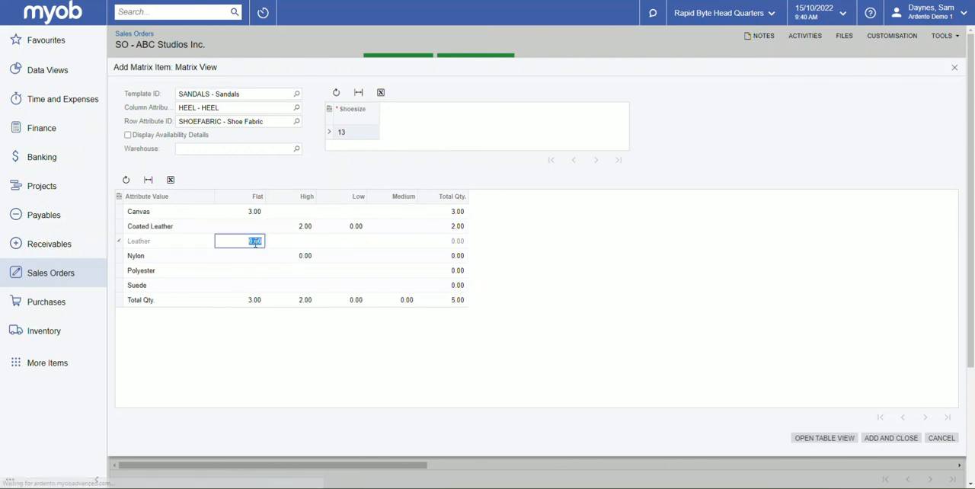
text(1)
click(355, 226)
text(5)
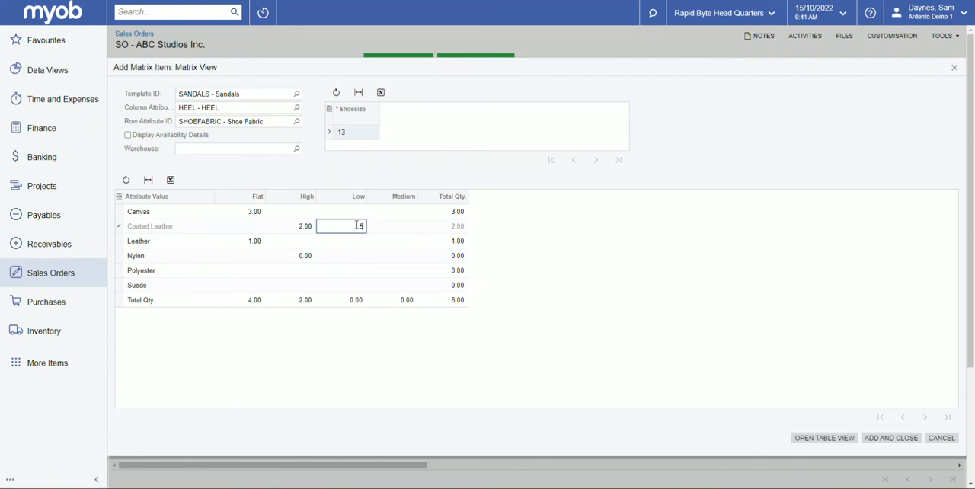
click(305, 256)
text(4)
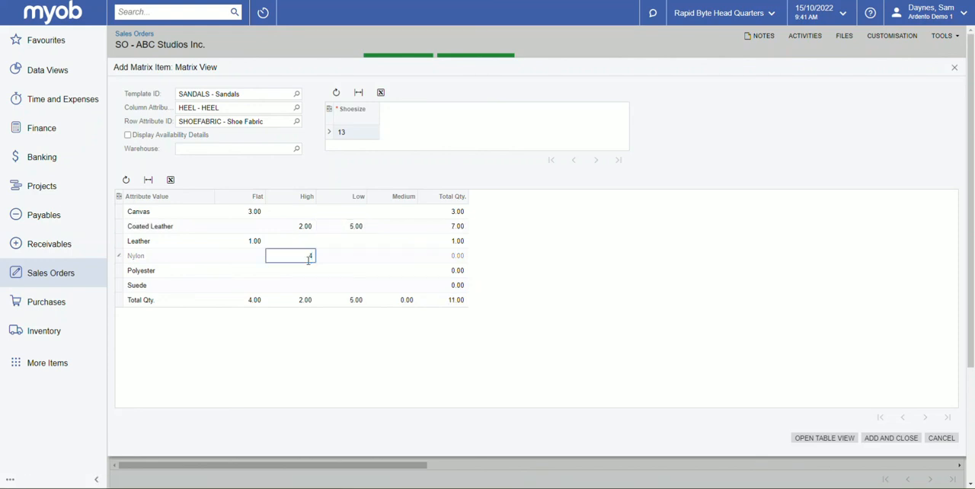
click(725, 317)
- Check which warehouses are available for the matrix items without choosing one
click(296, 150)
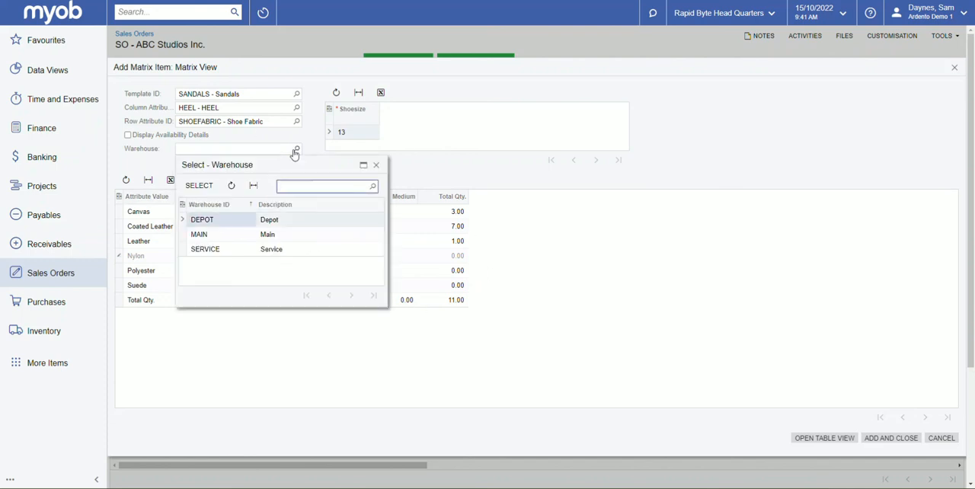
click(401, 174)
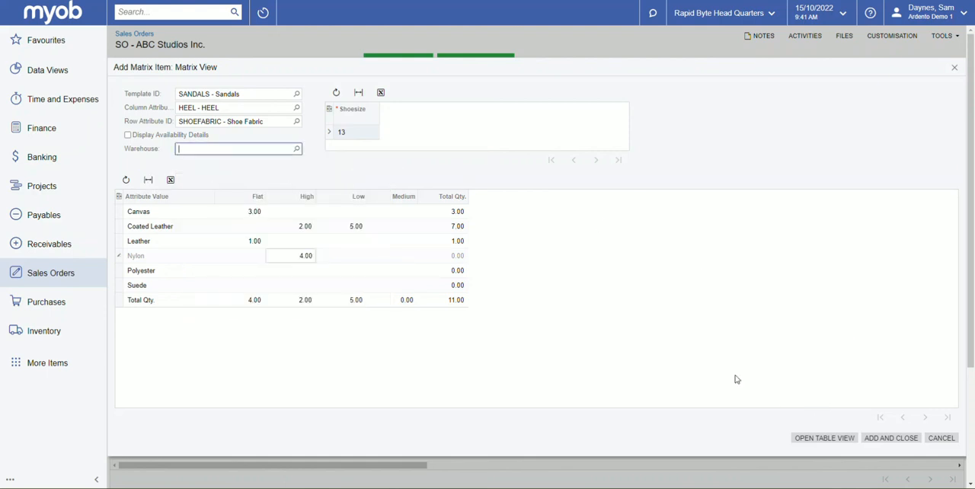
- Turn on the availability details and add the entered sandal quantities to the sales order
click(127, 135)
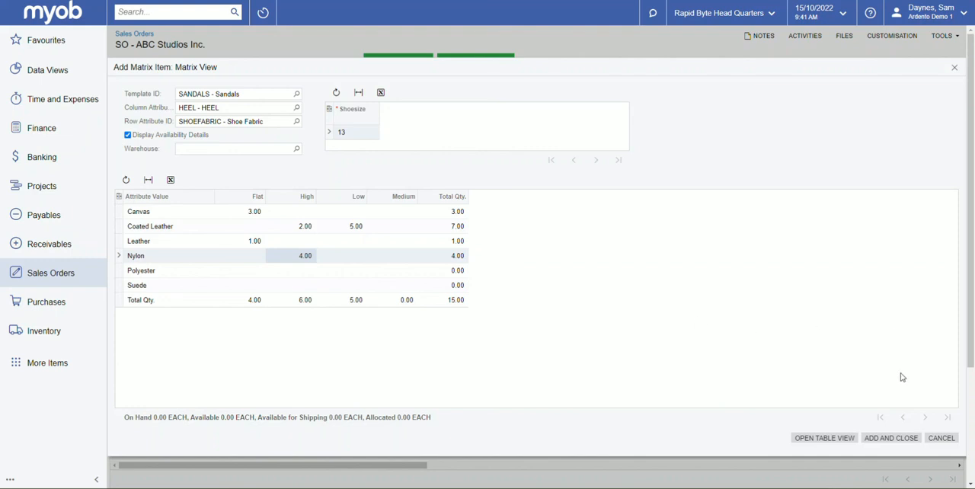
click(903, 444)
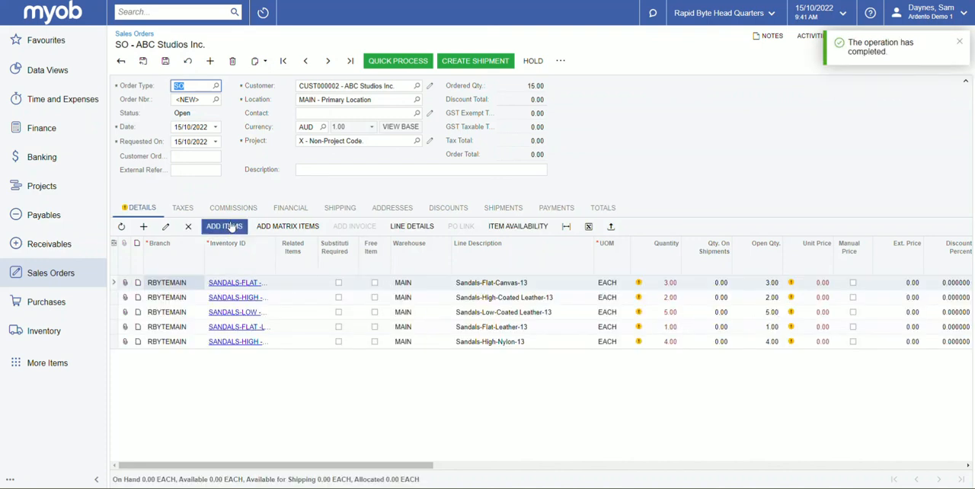
- Begin adding another set of matrix items to the order, using the SNEAKER template
click(298, 227)
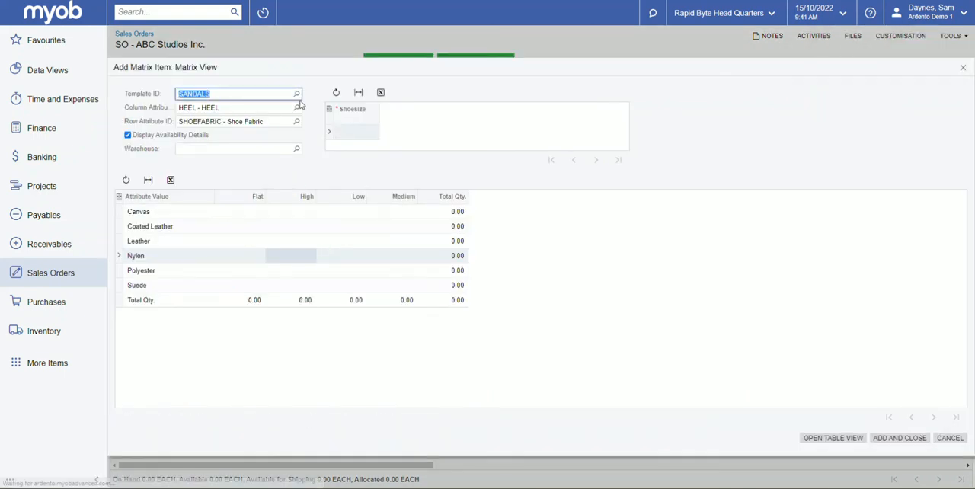
click(297, 95)
double_click(219, 188)
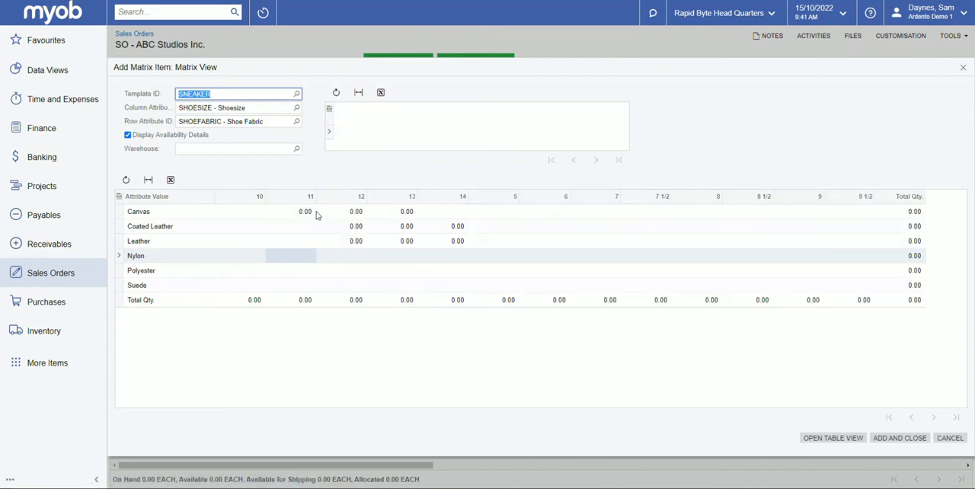
- Add sneakers to the order: 3 Canvas in size 11, 2 Coated Leather in size 12 and 4 Leather in size 14
click(304, 212)
text(3)
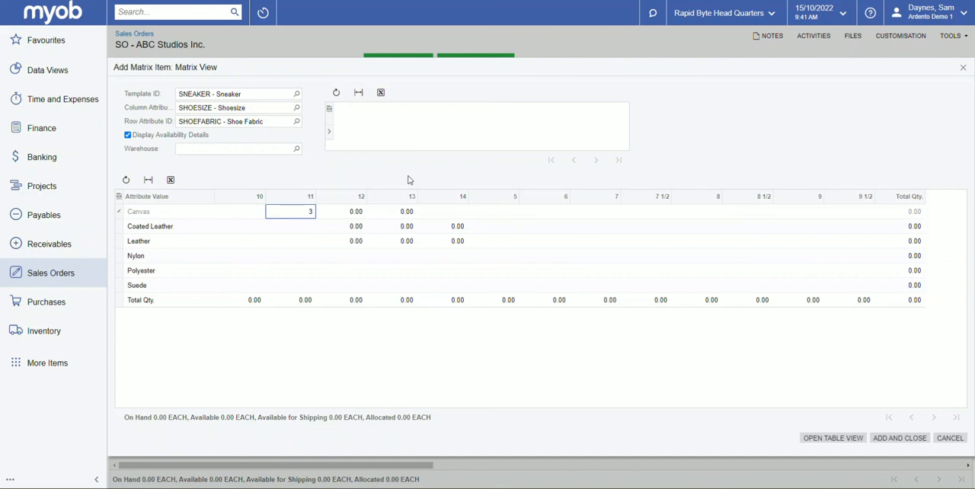
click(359, 219)
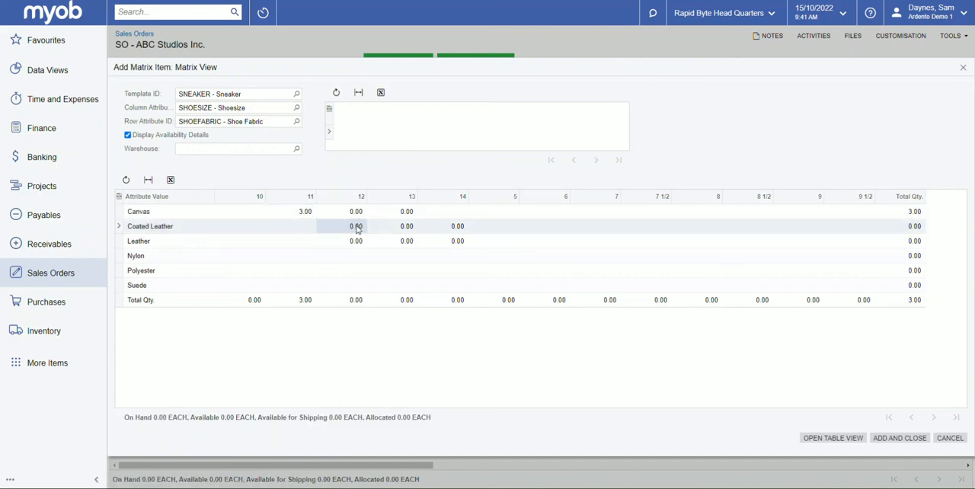
click(357, 226)
text(2)
click(457, 240)
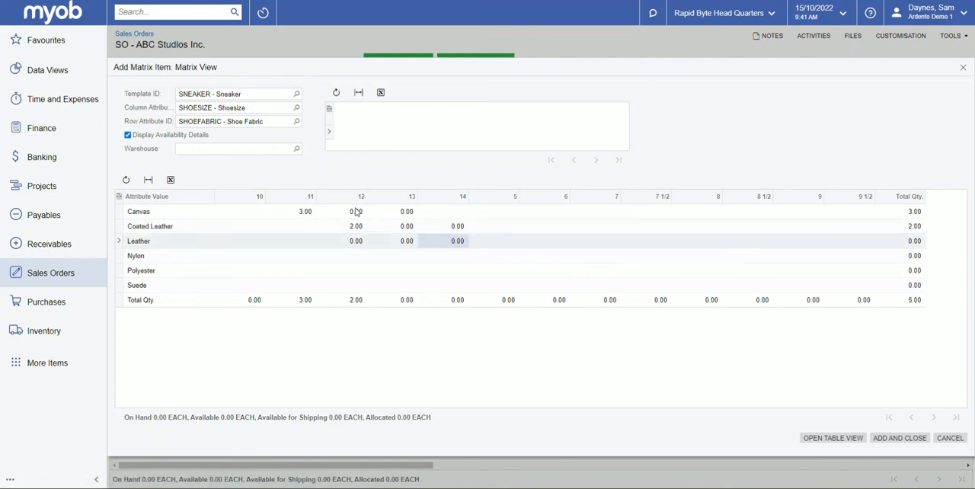
click(457, 241)
text(4)
key(Tab)
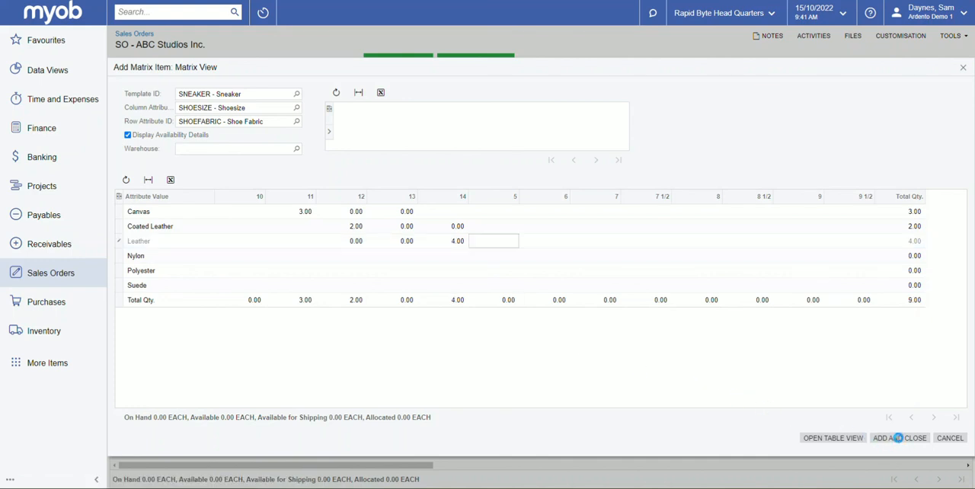
click(898, 438)
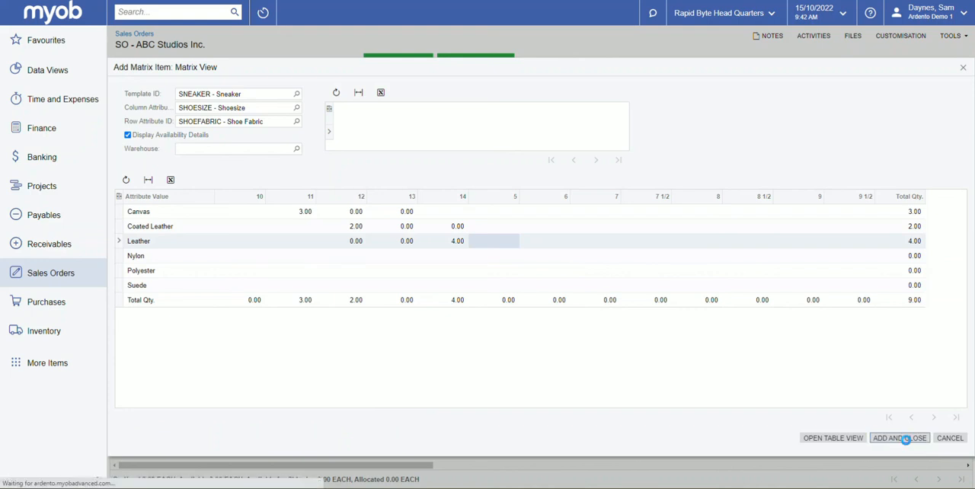